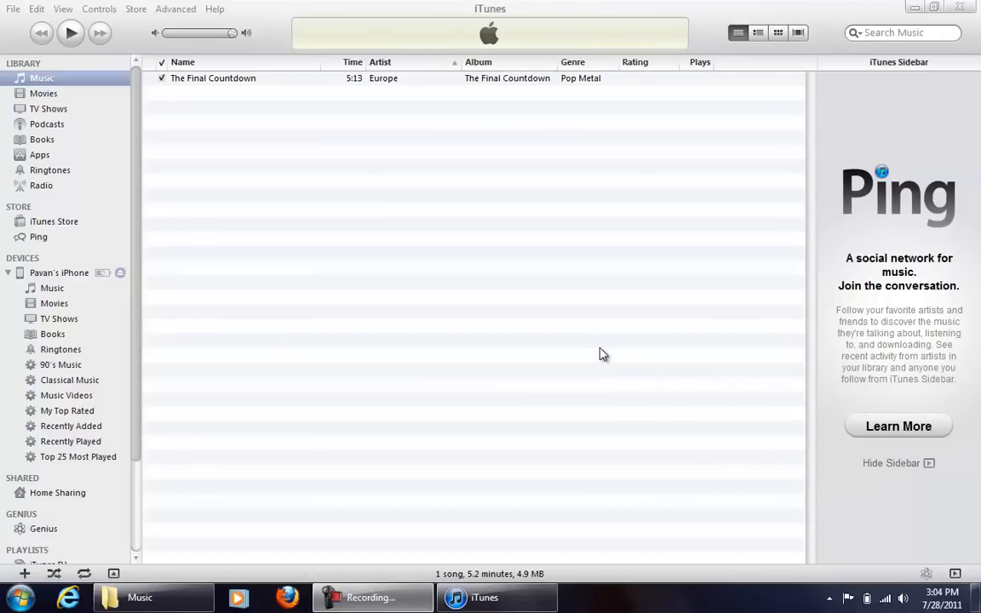
pyautogui.click(257, 77)
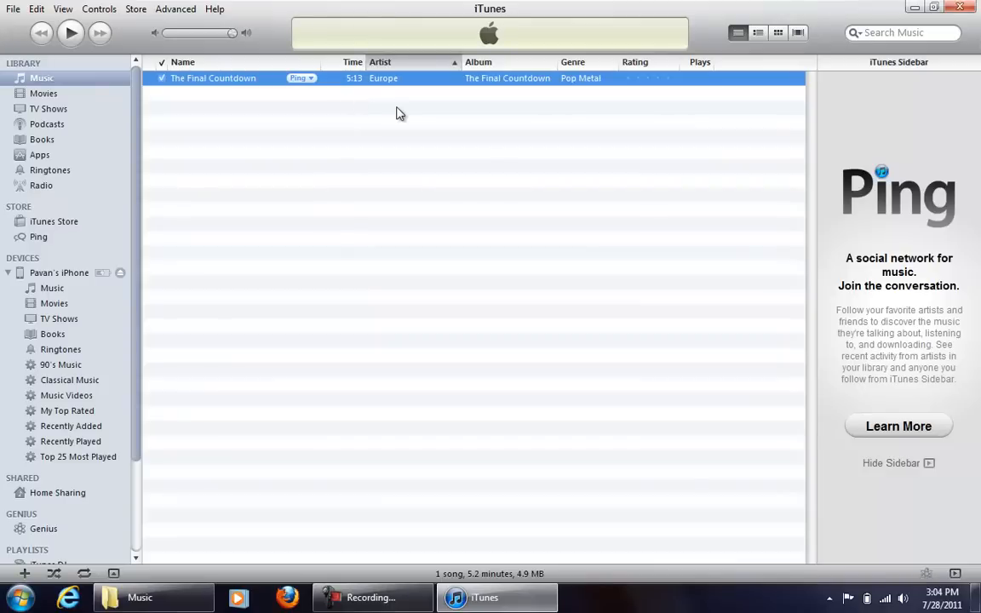
pyautogui.rightClick(227, 80)
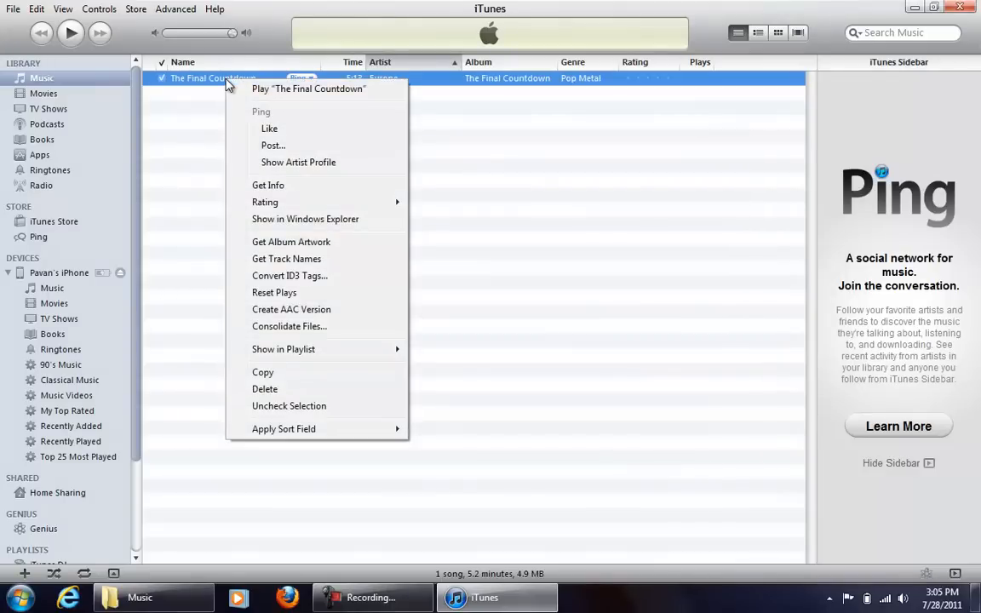
pyautogui.click(184, 111)
pyautogui.click(223, 76)
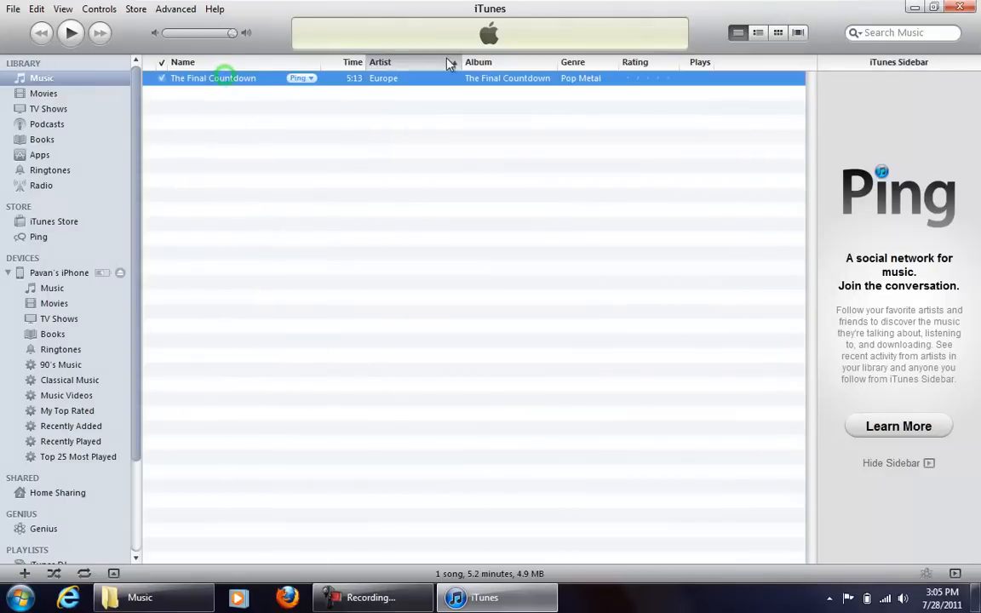
# Show the music library as an album grid and open the album The Final Countdown.
pyautogui.click(779, 33)
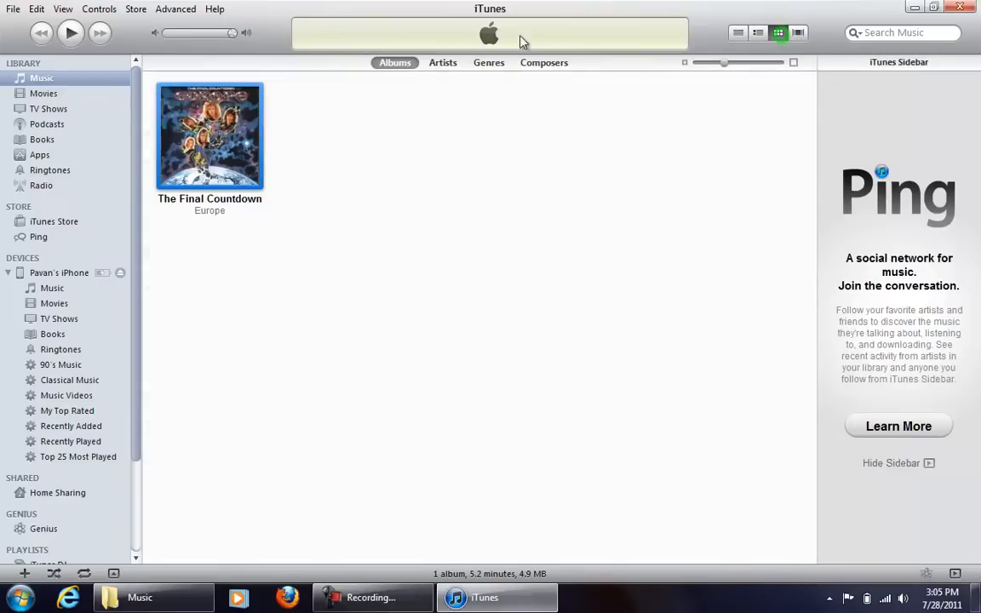
pyautogui.click(273, 111)
pyautogui.doubleClick(244, 124)
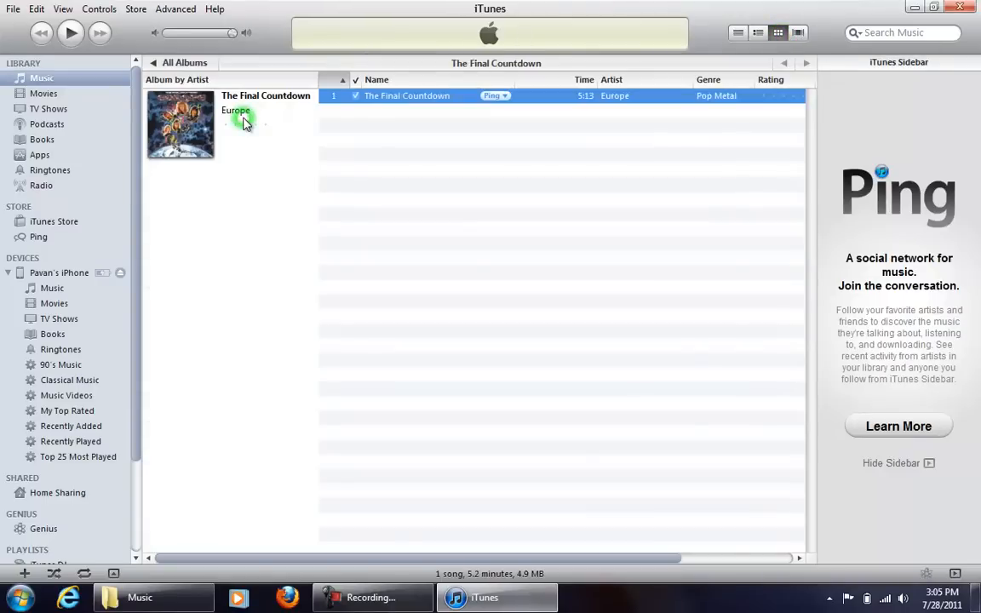
pyautogui.rightClick(420, 104)
pyautogui.click(372, 187)
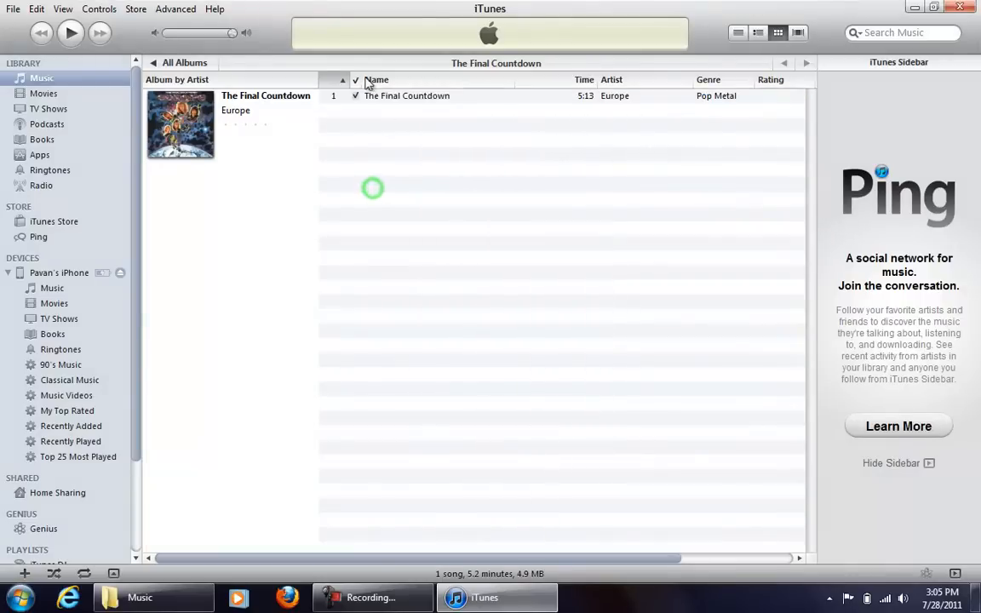
# Play The Final Countdown, skip slightly ahead near its beginning, and pause playback.
pyautogui.doubleClick(377, 96)
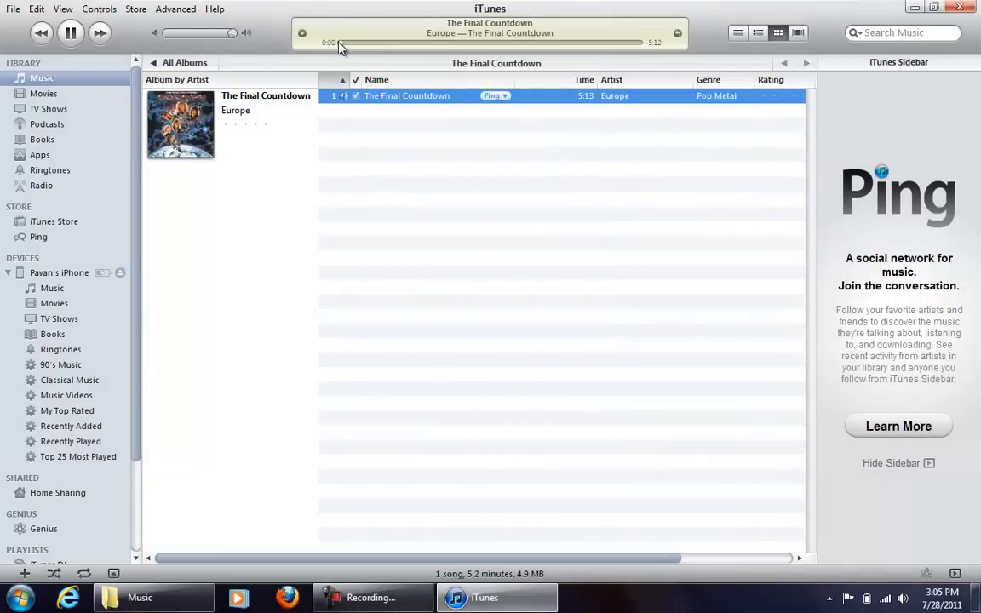
pyautogui.click(345, 42)
pyautogui.click(345, 43)
pyautogui.press('space')
# In the song's info options, enable custom start and stop times and set the start time to 0:10.
pyautogui.rightClick(418, 99)
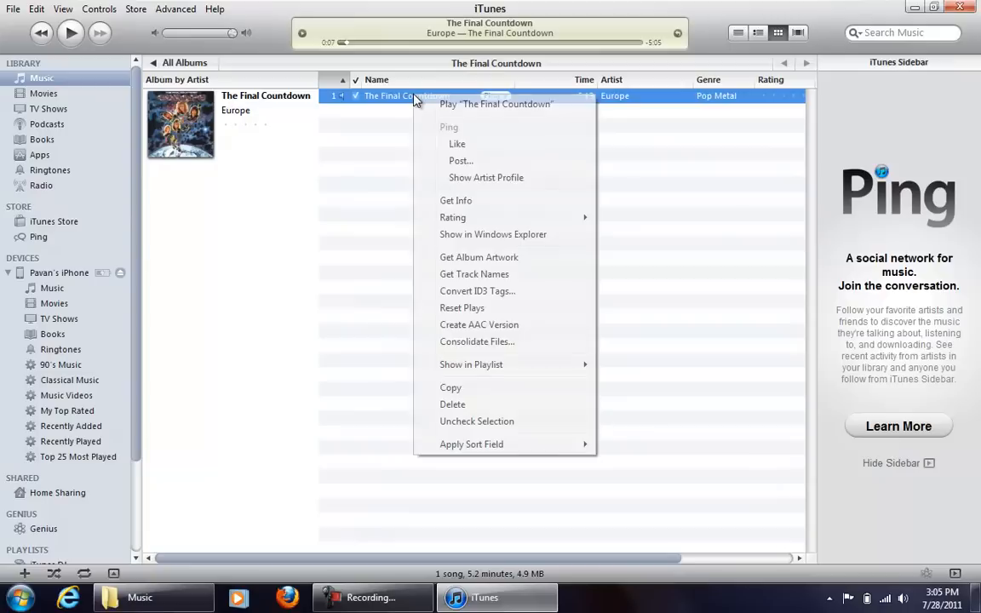
pyautogui.click(475, 199)
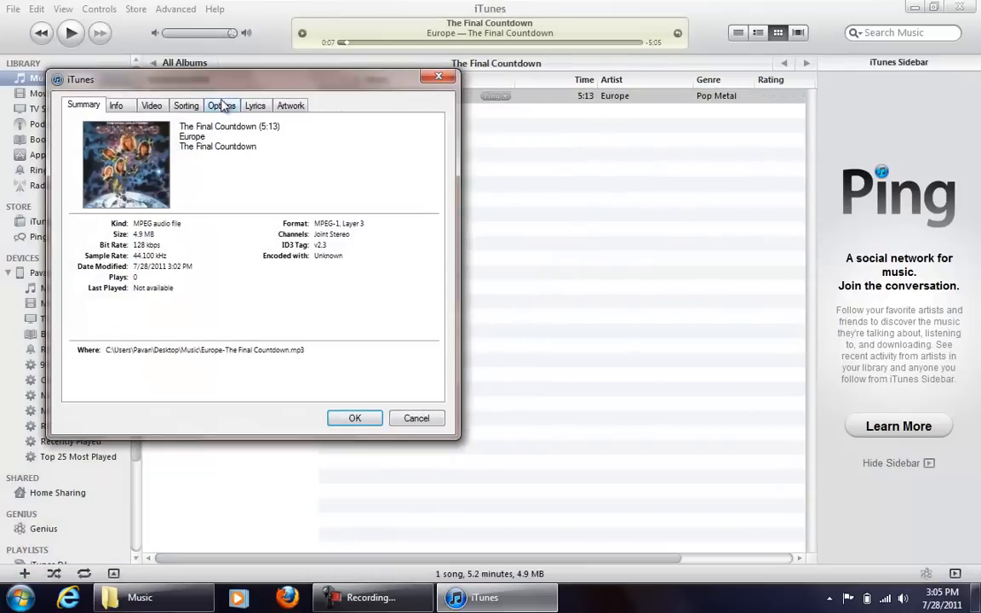
pyautogui.click(222, 105)
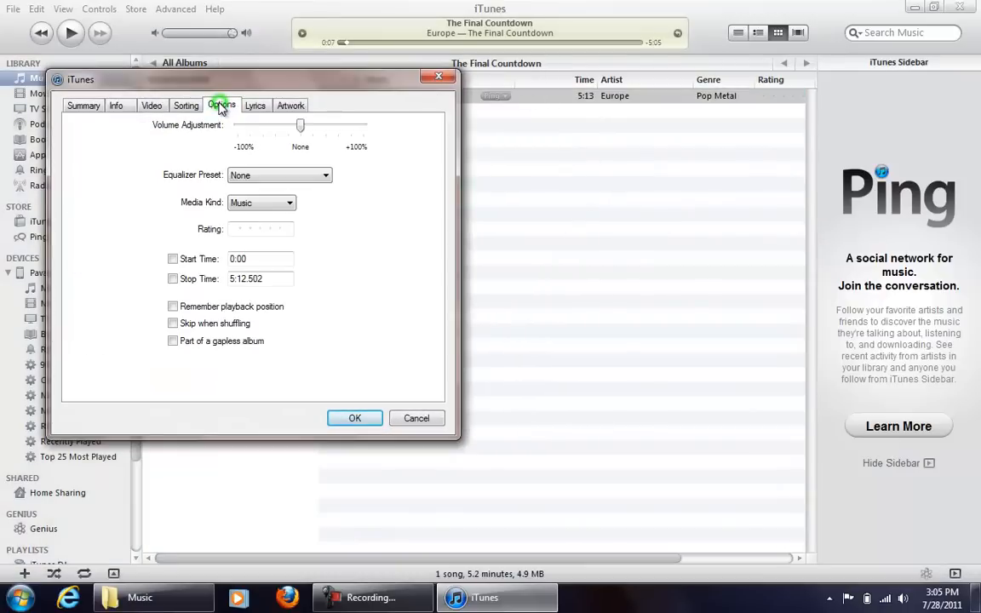
pyautogui.click(173, 260)
pyautogui.click(173, 278)
pyautogui.moveTo(259, 255); pyautogui.dragTo(240, 258)
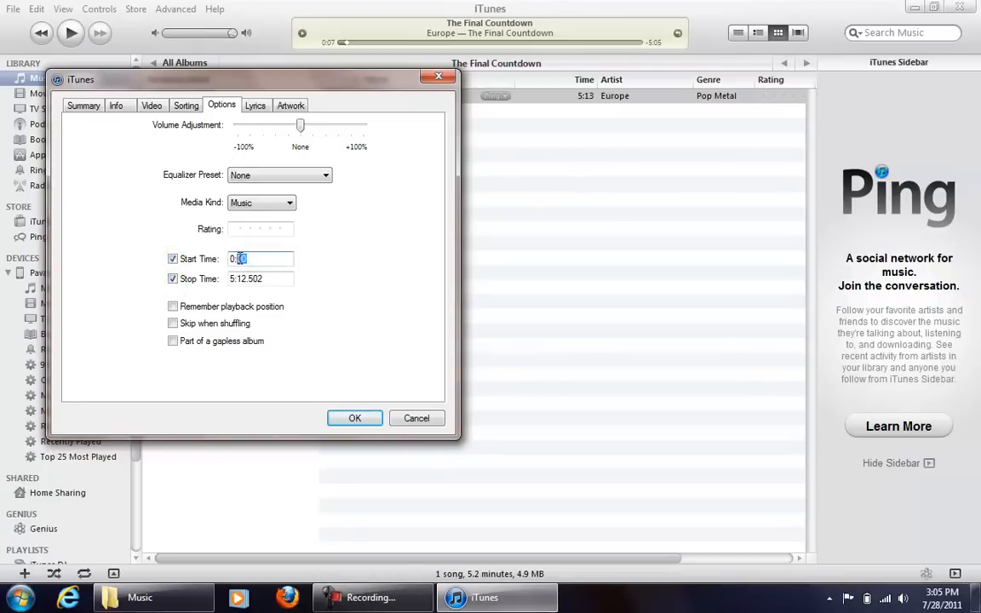
pyautogui.write('10')
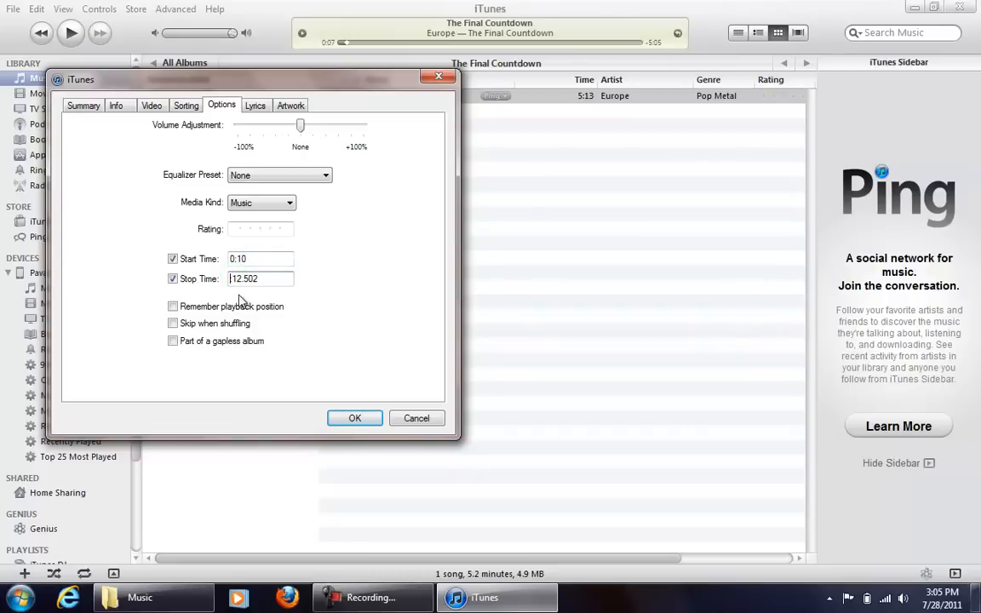
# Set the song's stop time to 0:40.502 and apply the playback options.
pyautogui.press('Tab')
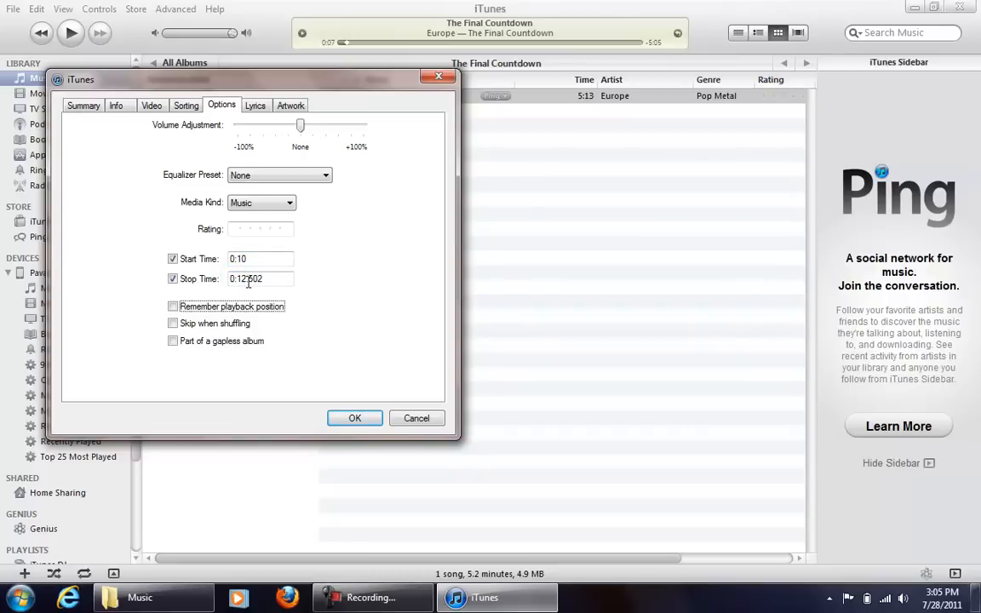
pyautogui.click(247, 279)
pyautogui.press('BackSpace')
pyautogui.press('BackSpace')
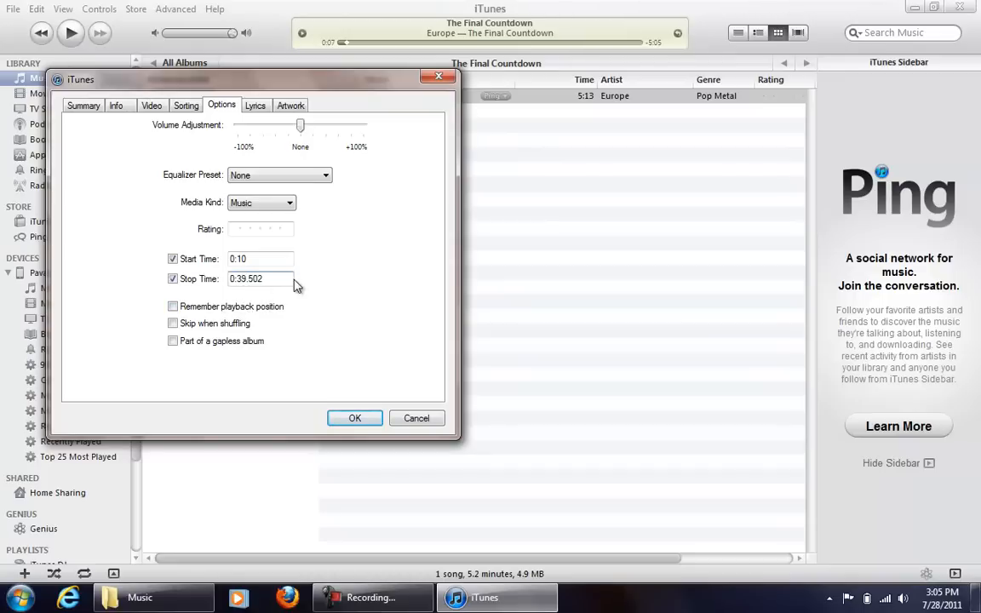
pyautogui.click(252, 281)
pyautogui.doubleClick(273, 279)
pyautogui.click(275, 279)
pyautogui.doubleClick(274, 279)
pyautogui.click(278, 282)
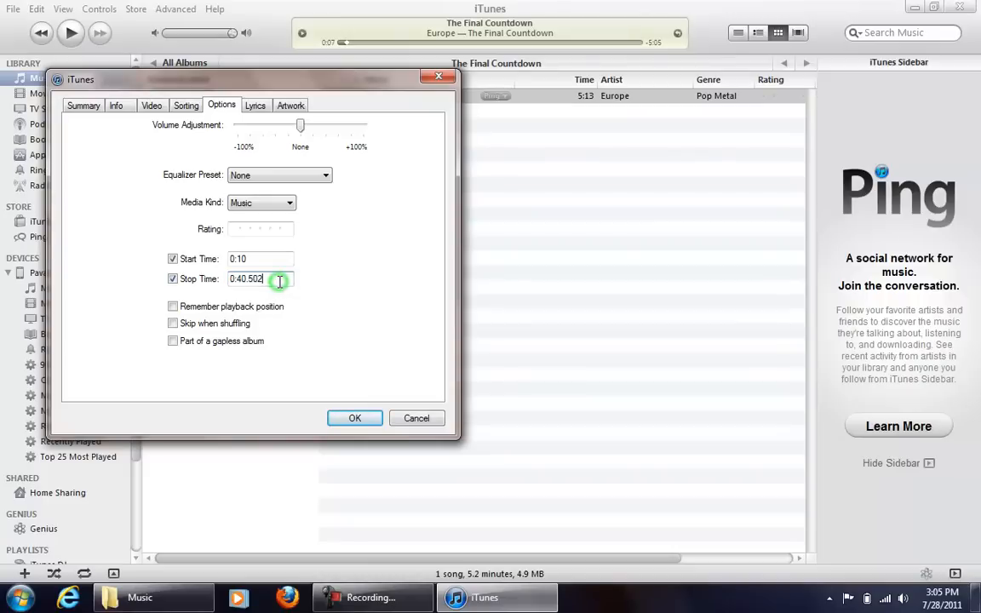
pyautogui.click(355, 419)
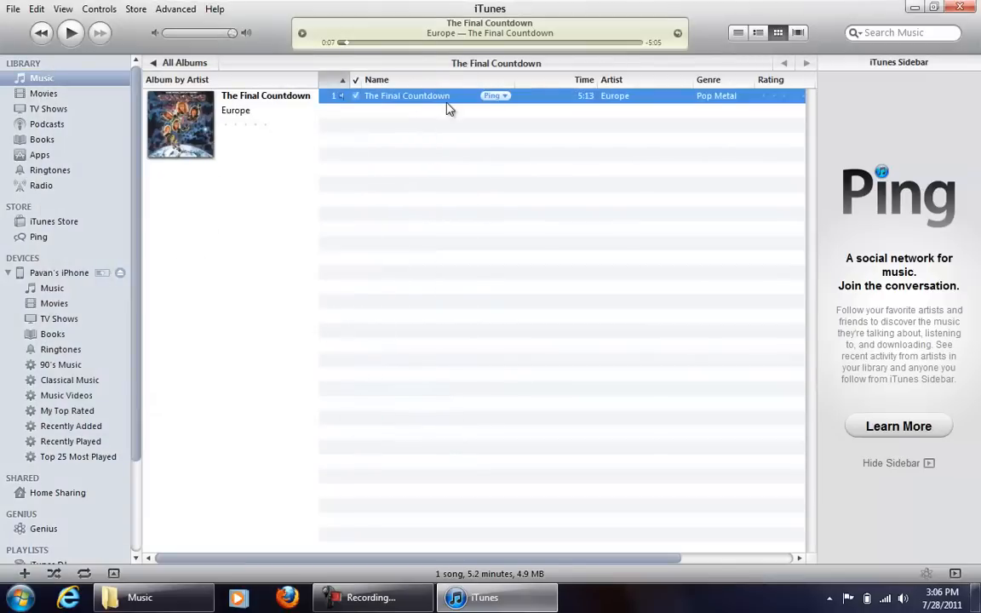
# Create an AAC version of The Final Countdown and select the shortened copy in the album.
pyautogui.rightClick(389, 97)
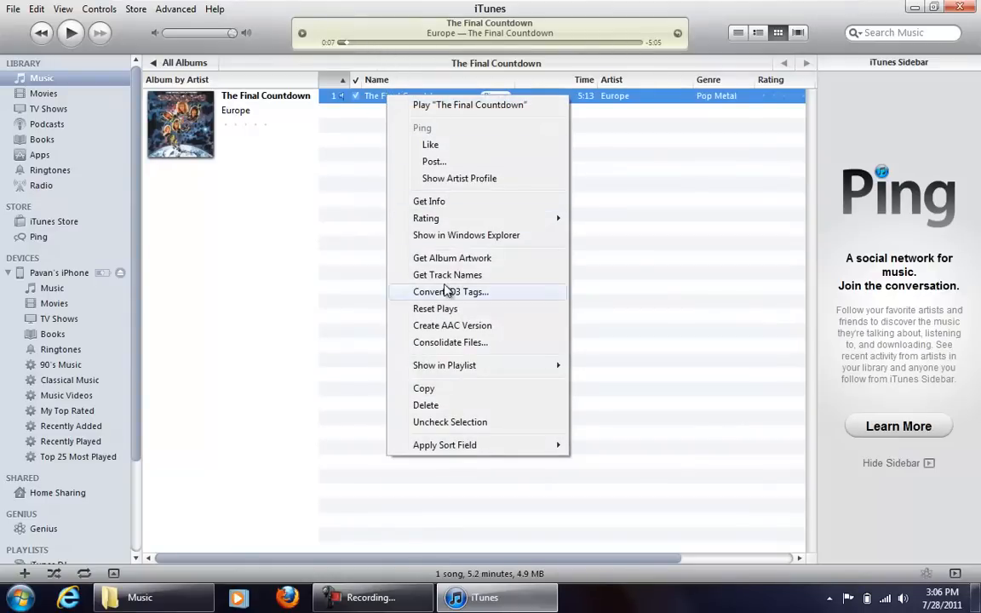
pyautogui.click(446, 327)
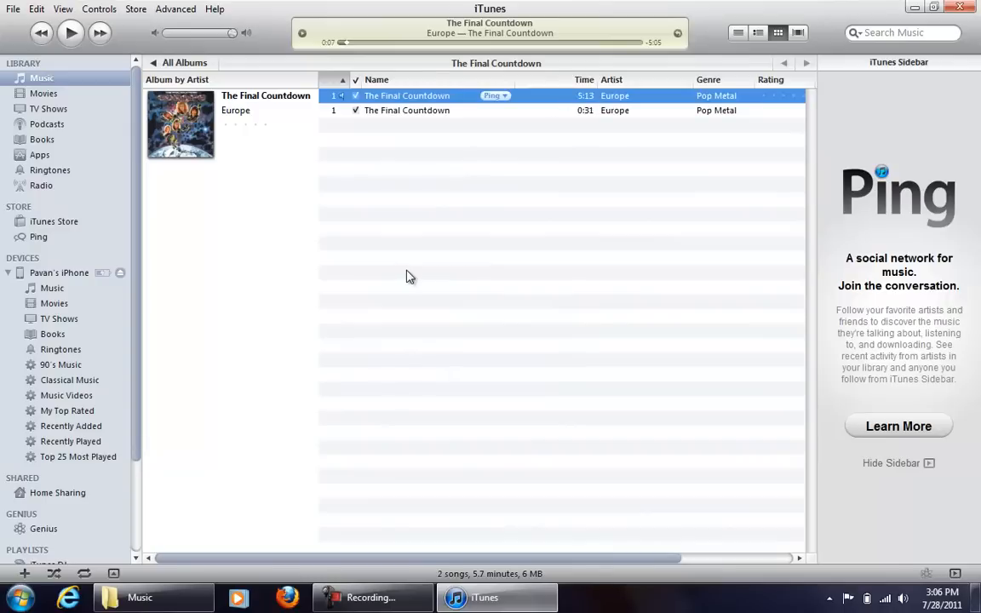
pyautogui.click(592, 112)
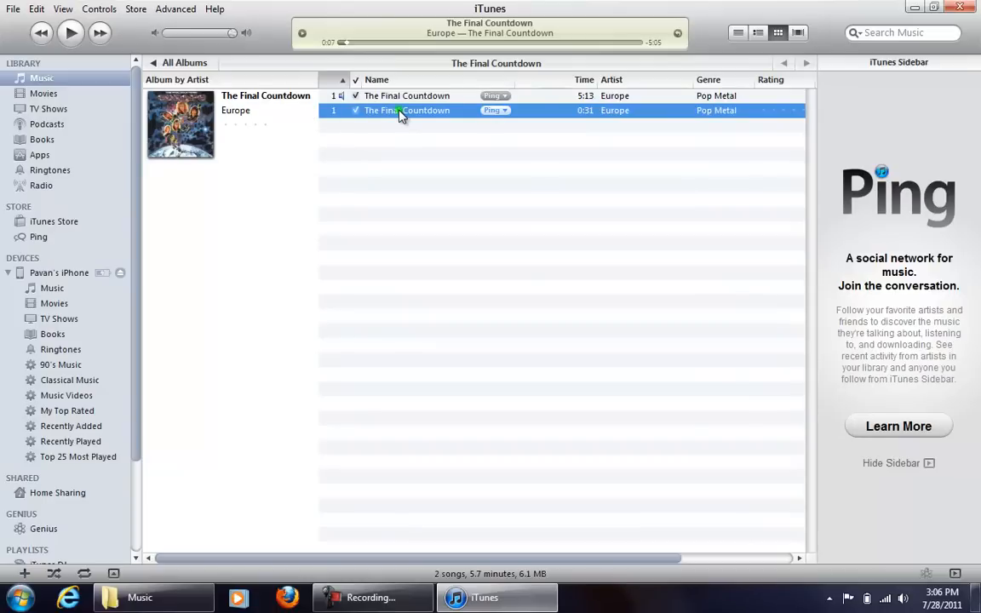
pyautogui.click(430, 96)
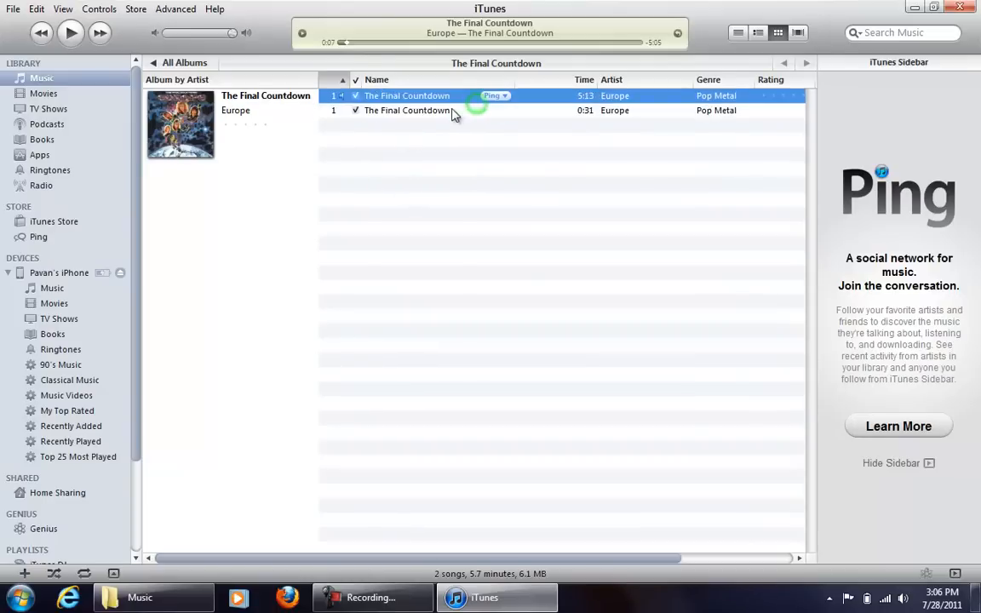
pyautogui.click(452, 111)
# Close the Music folder window and minimize iTunes to reach the desktop.
pyautogui.click(141, 597)
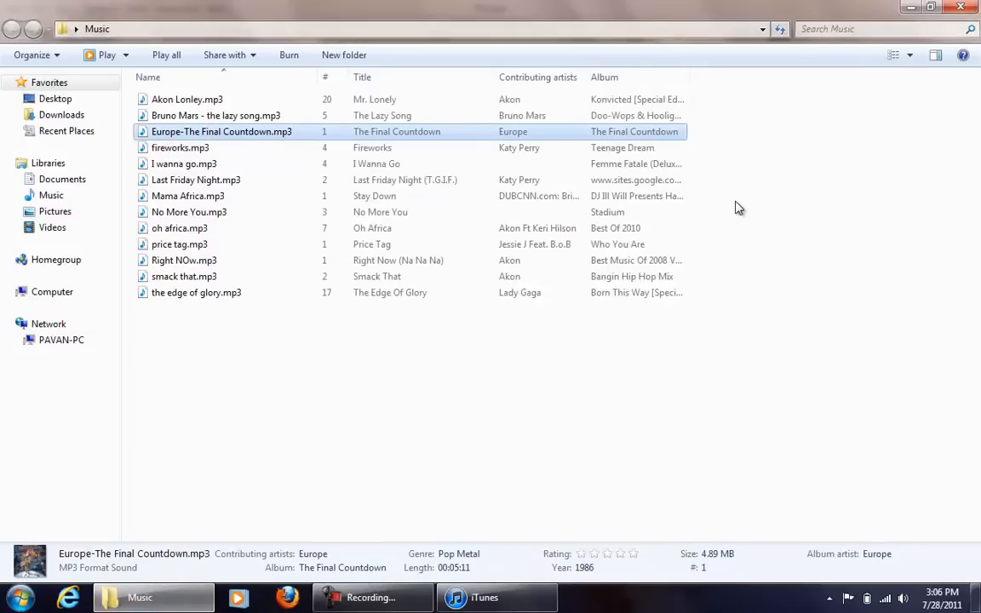
pyautogui.click(962, 7)
pyautogui.click(924, 7)
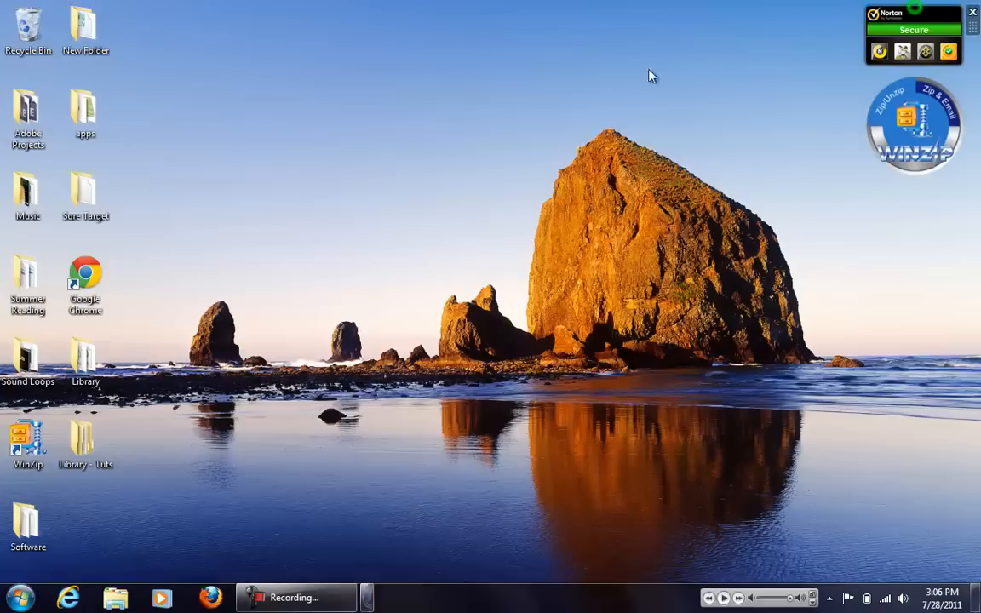
# In the desktop folder Library - Tuts, create a folder named "ACC Version" and open it.
pyautogui.doubleClick(83, 451)
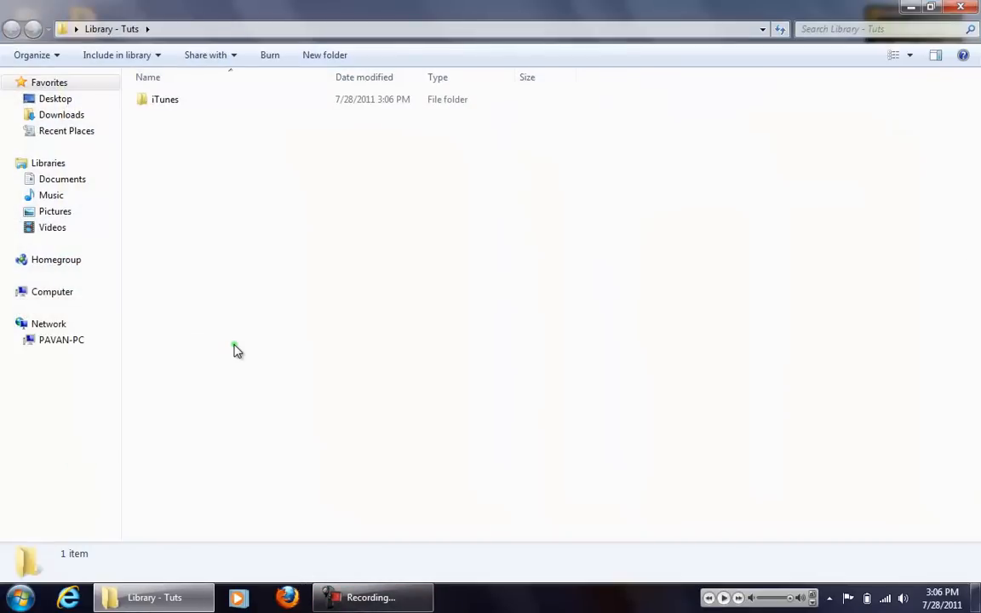
pyautogui.click(235, 348)
pyautogui.hotkey('ctrl', 'shift', 'n')
pyautogui.write('ACC')
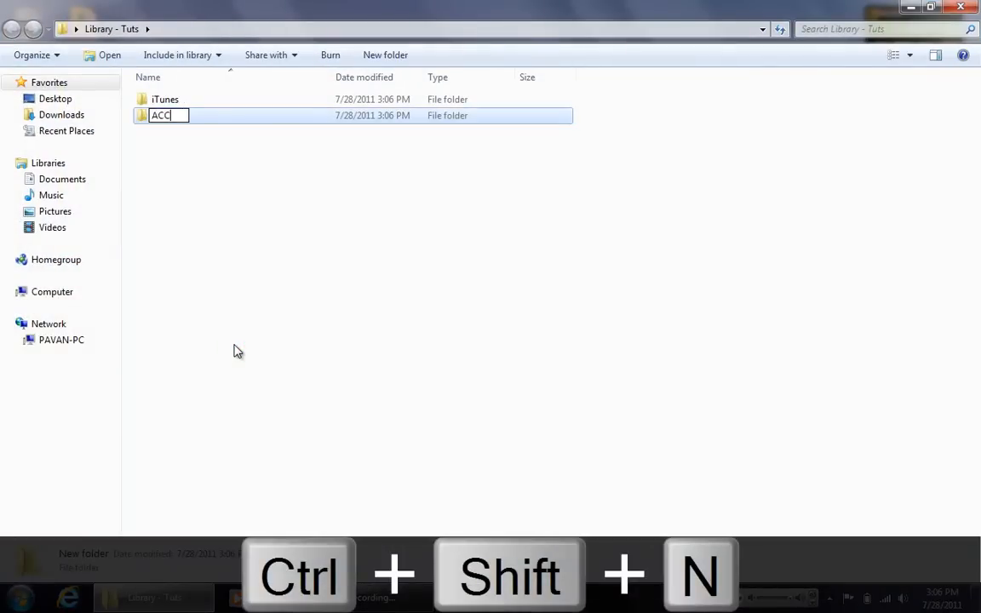
pyautogui.write(' Version')
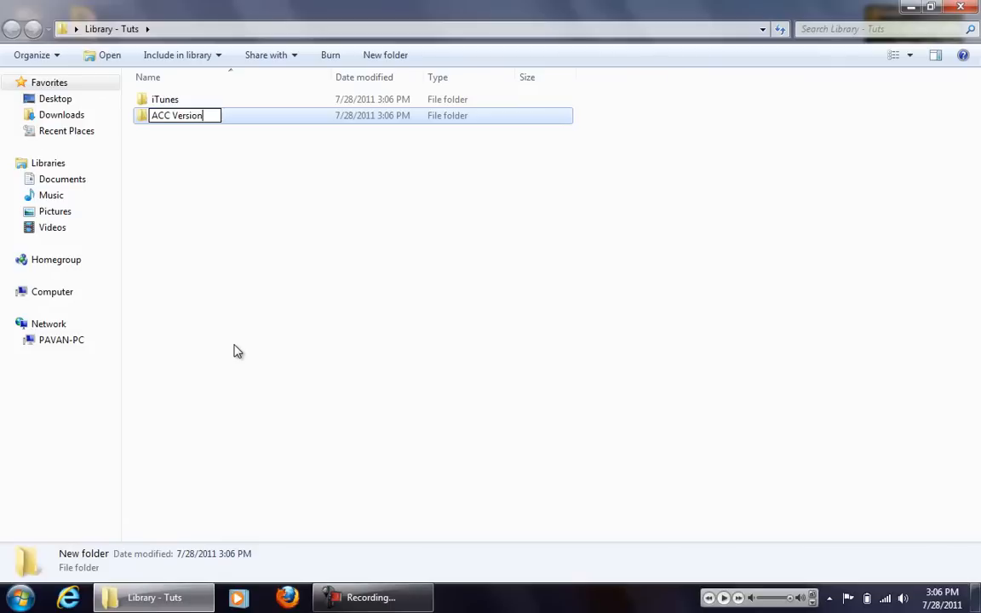
pyautogui.press('Return')
pyautogui.press('Return')
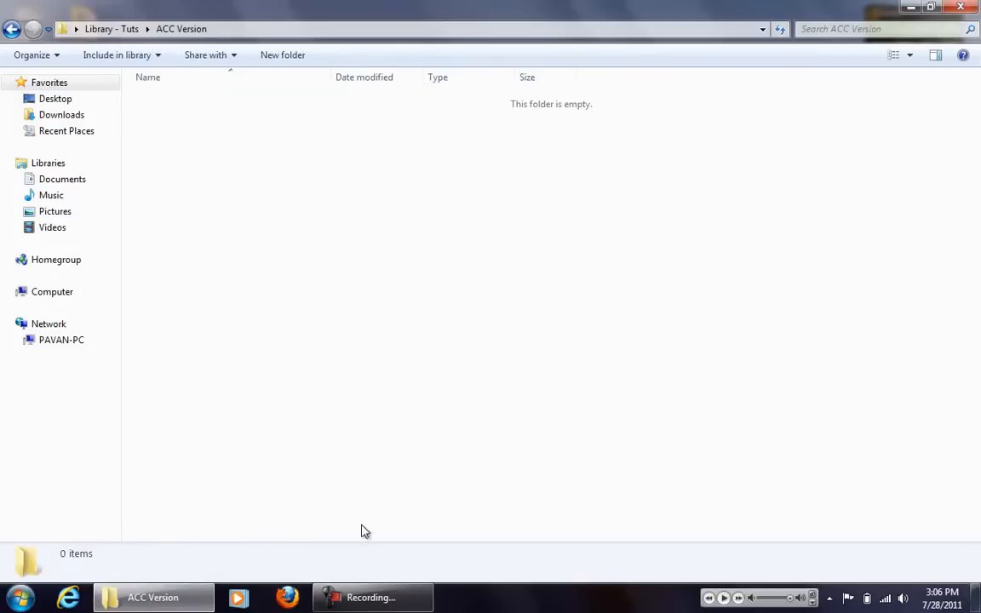
# Restore iTunes beside the ACC Version folder window and copy the shortened AAC song into that folder.
pyautogui.click(814, 597)
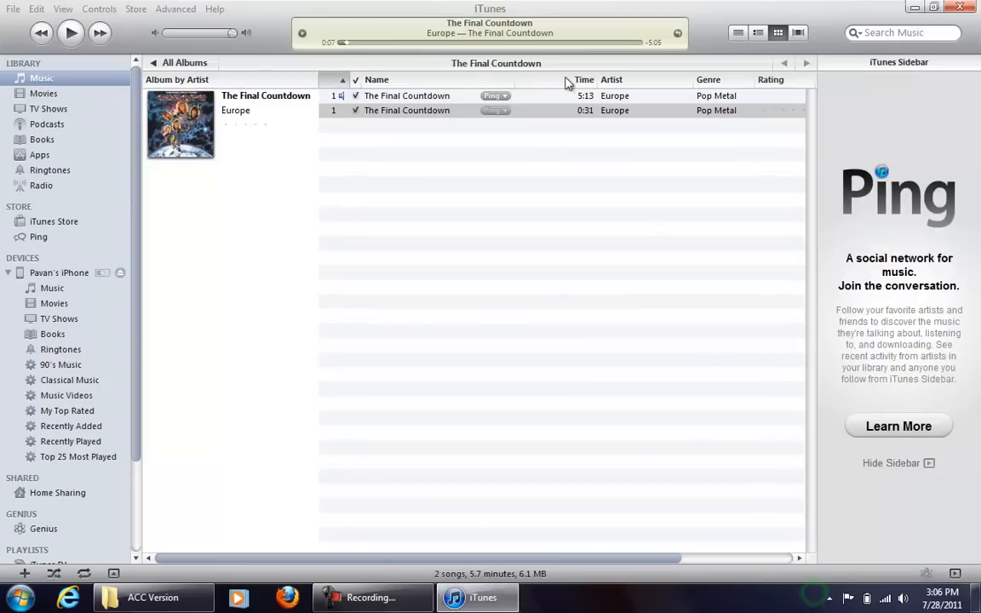
pyautogui.moveTo(536, 12); pyautogui.dragTo(979, 188)
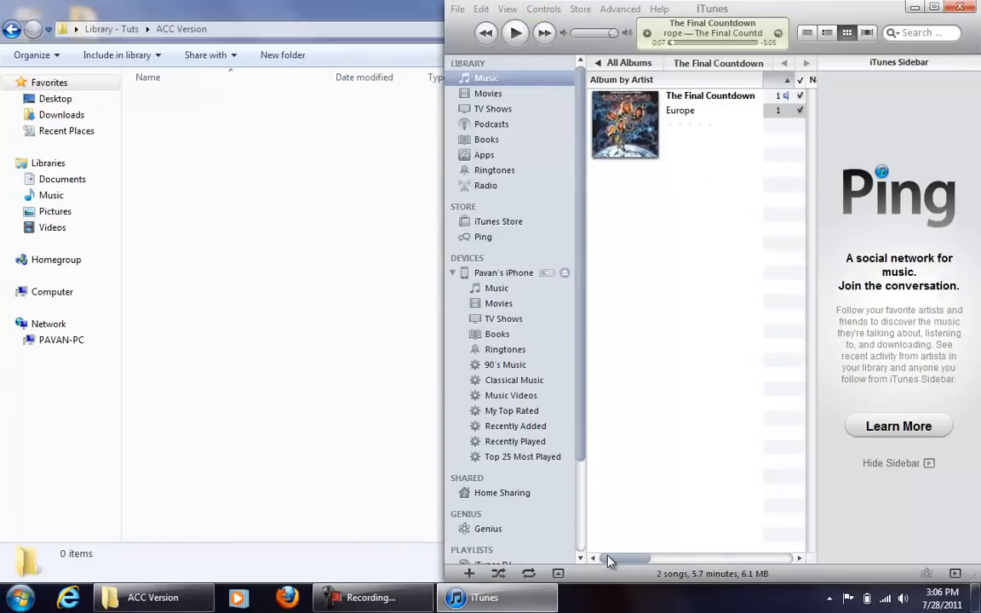
pyautogui.moveTo(626, 558); pyautogui.dragTo(683, 558)
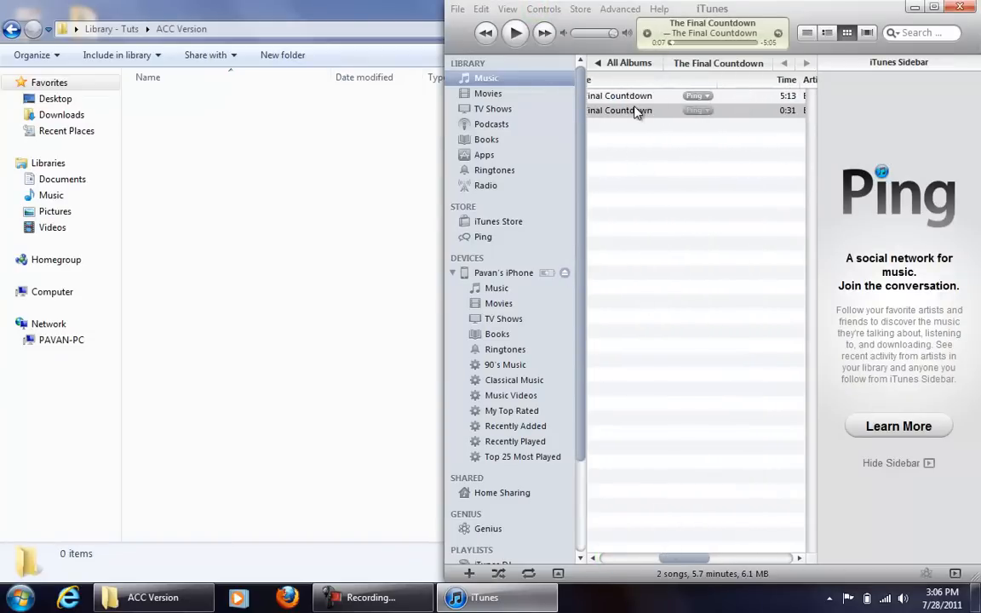
pyautogui.moveTo(636, 111); pyautogui.dragTo(210, 169)
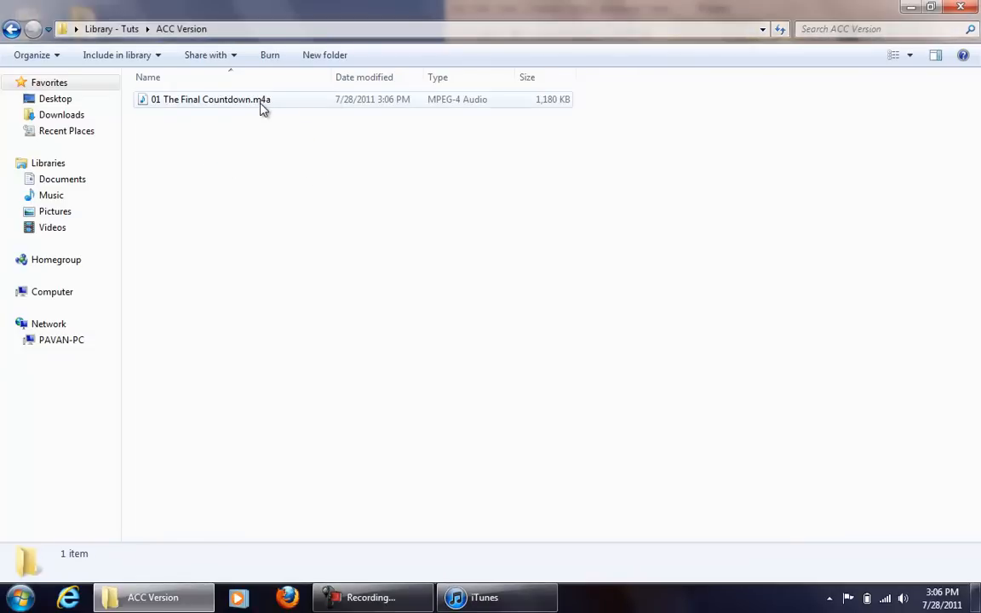
pyautogui.press('alt')
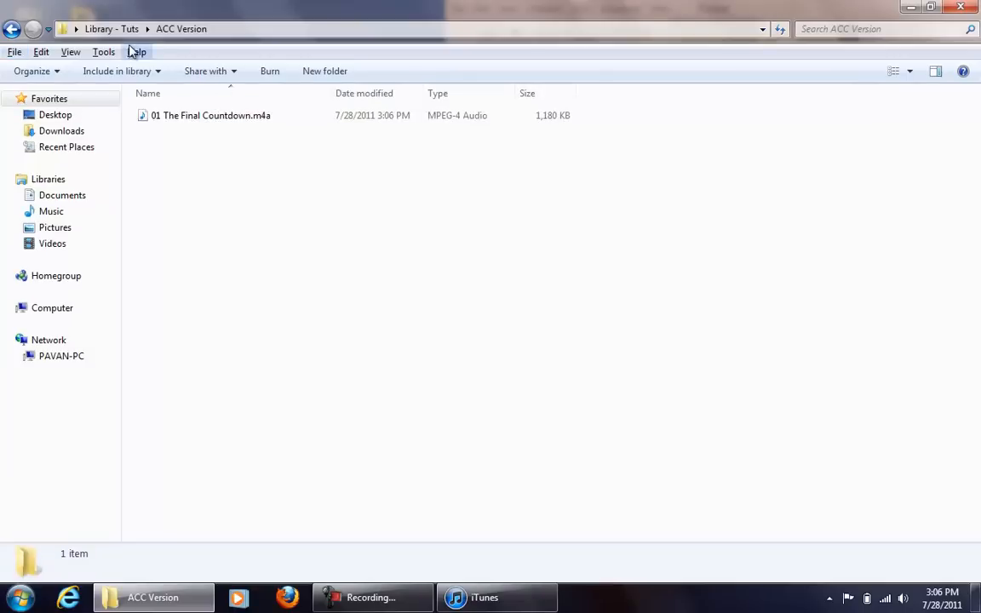
pyautogui.click(104, 53)
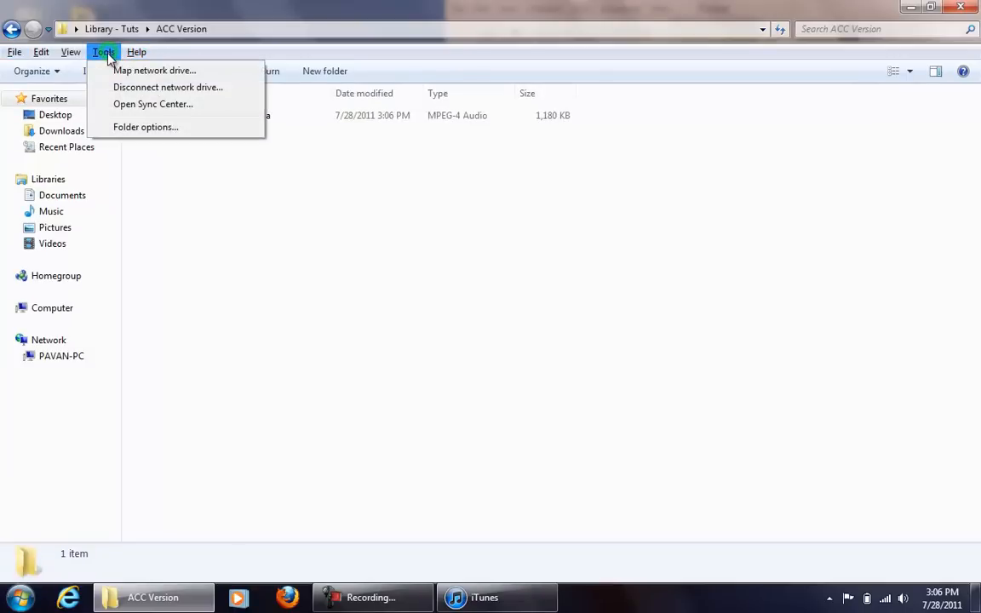
pyautogui.click(296, 221)
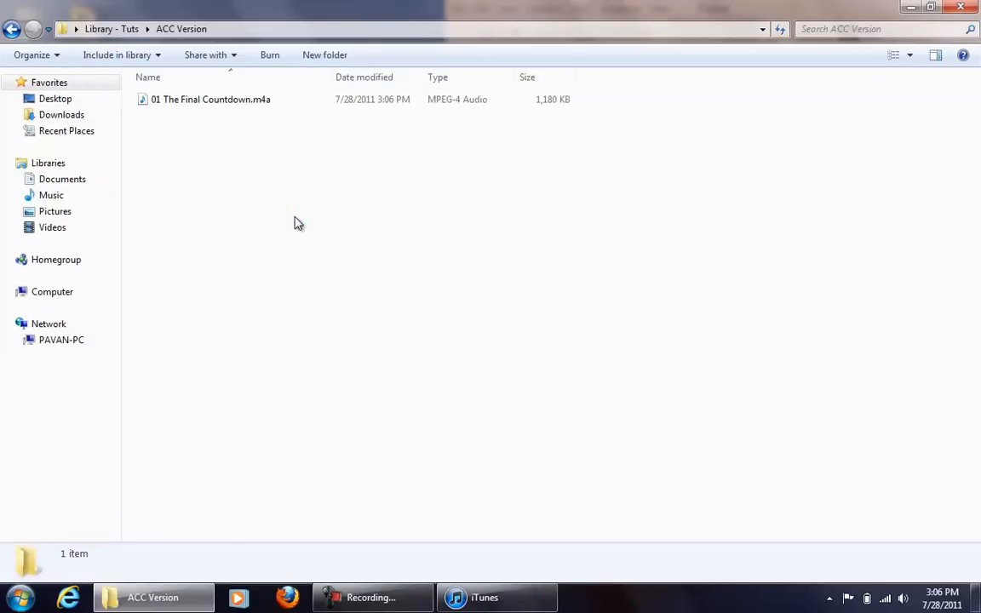
# In Folder Options, make sure "Hide extensions for known file types" is turned off and apply the settings.
pyautogui.press('alt')
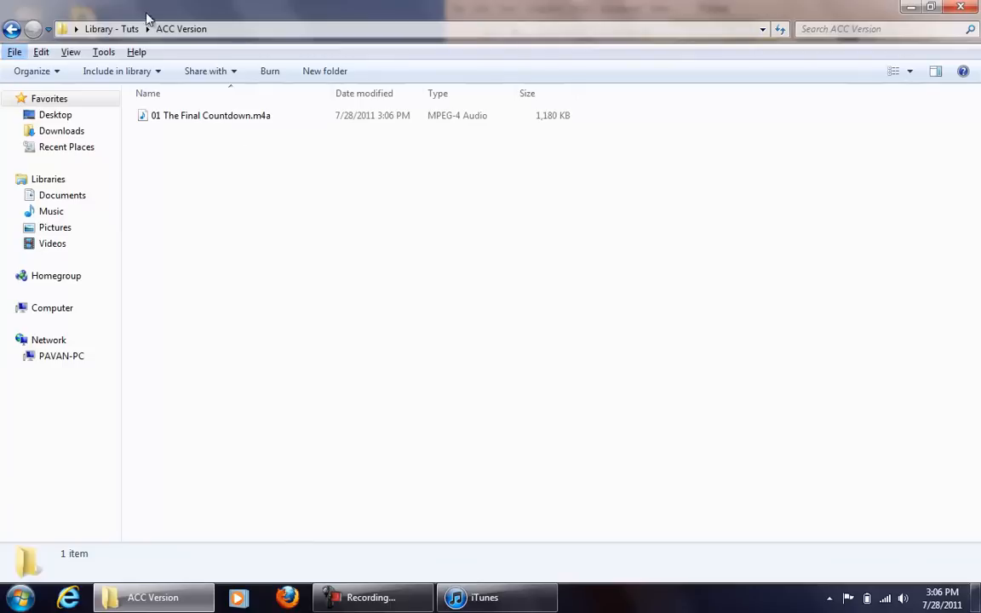
pyautogui.click(106, 53)
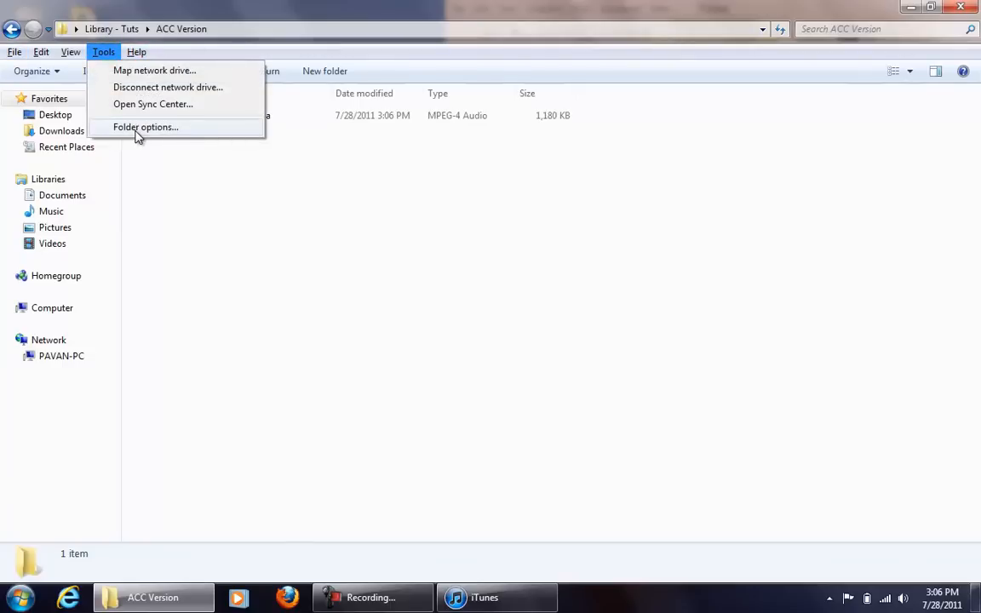
pyautogui.click(135, 127)
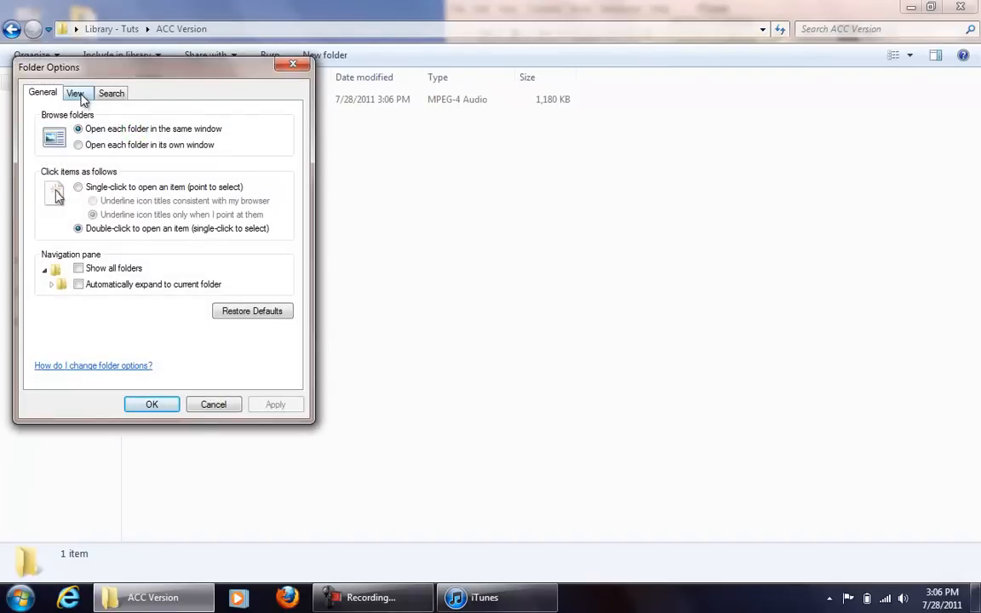
pyautogui.click(76, 93)
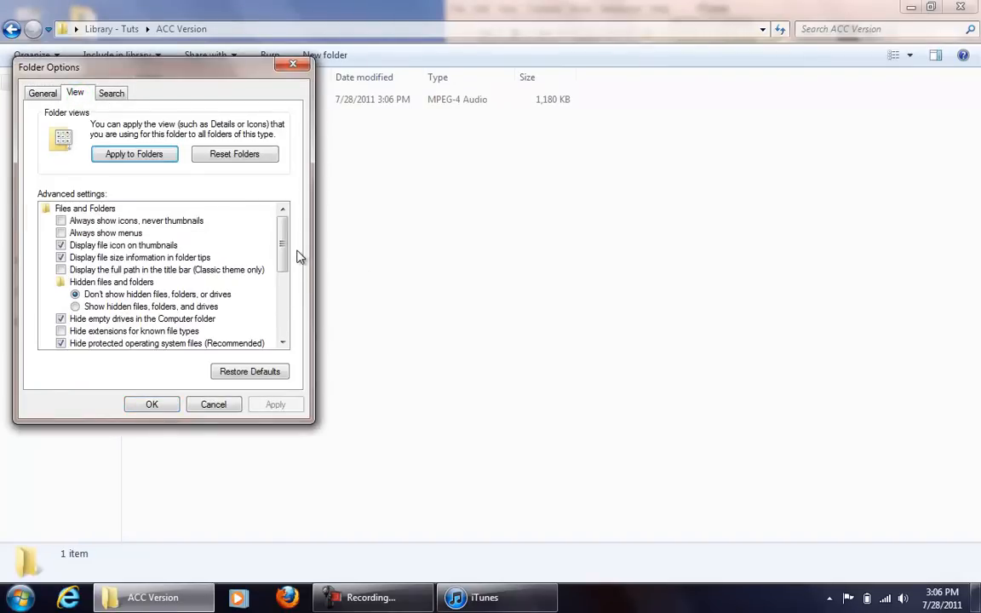
pyautogui.moveTo(284, 241); pyautogui.dragTo(284, 261)
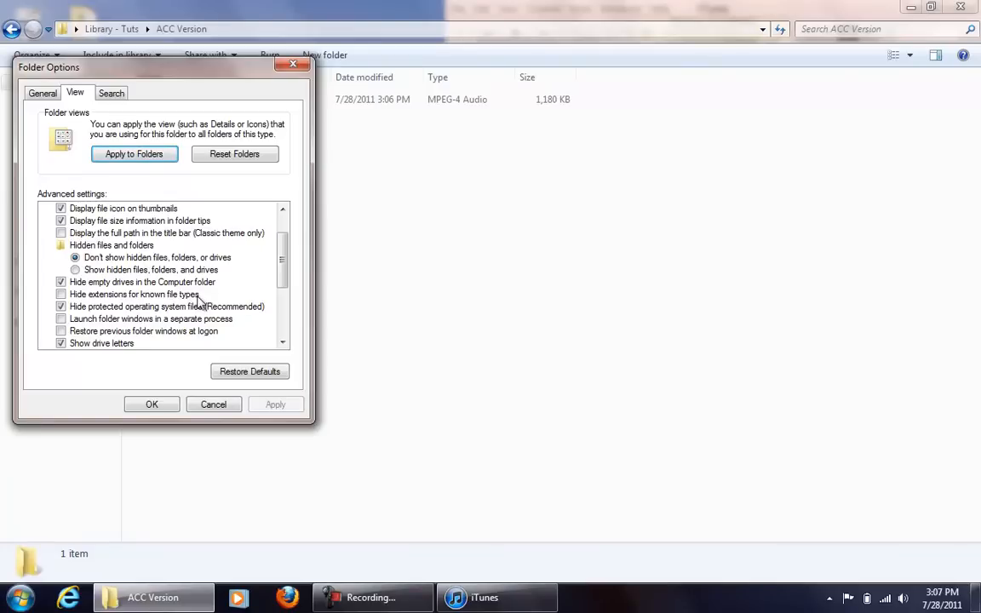
pyautogui.click(63, 295)
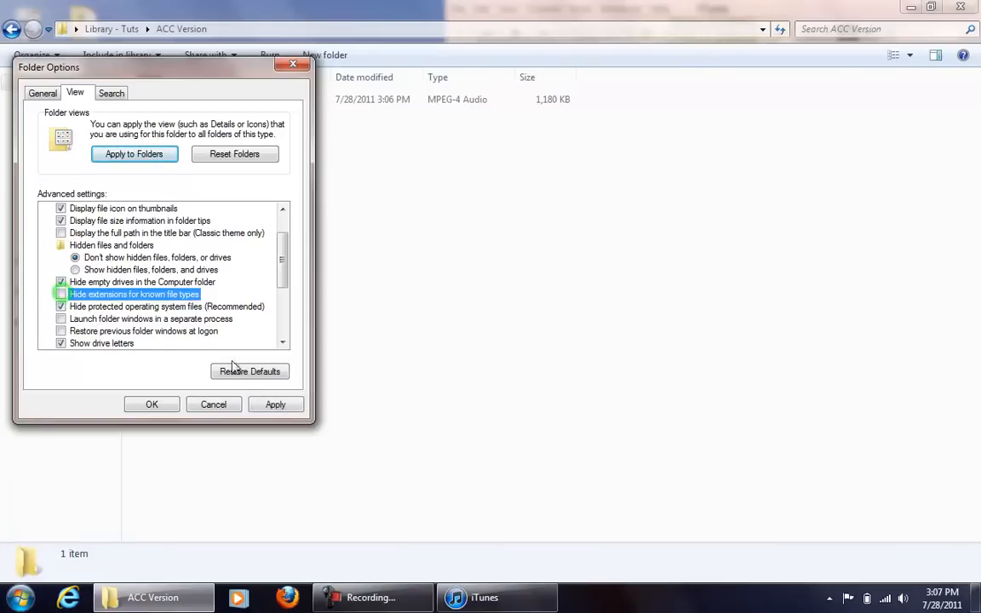
pyautogui.click(275, 404)
pyautogui.click(161, 407)
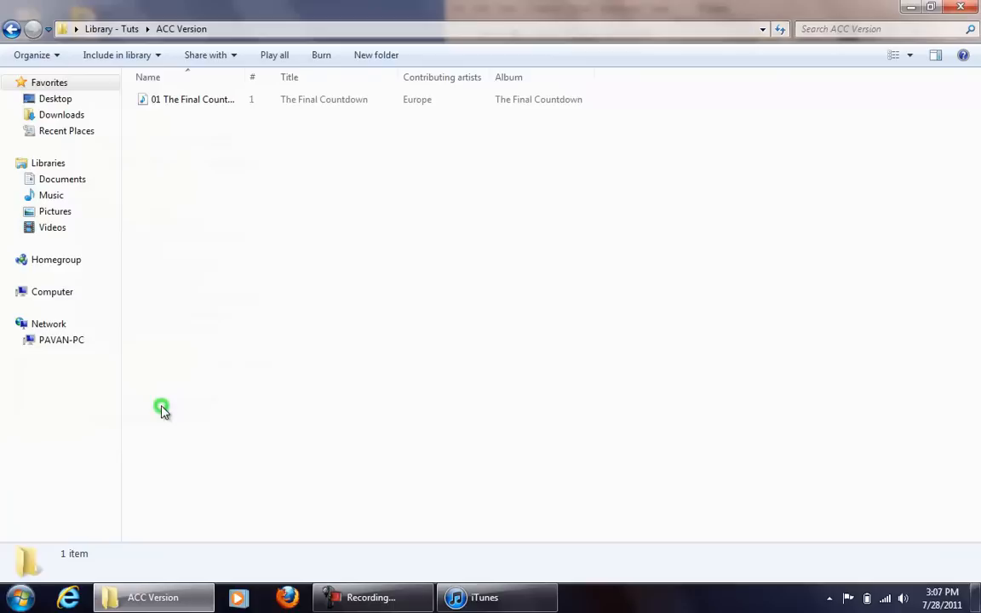
# Widen the Name column and rename the song file to "01 The Final Countdown.m4r", accepting the extension change.
pyautogui.click(348, 236)
pyautogui.moveTo(298, 202); pyautogui.dragTo(268, 114)
pyautogui.moveTo(247, 78); pyautogui.dragTo(320, 74)
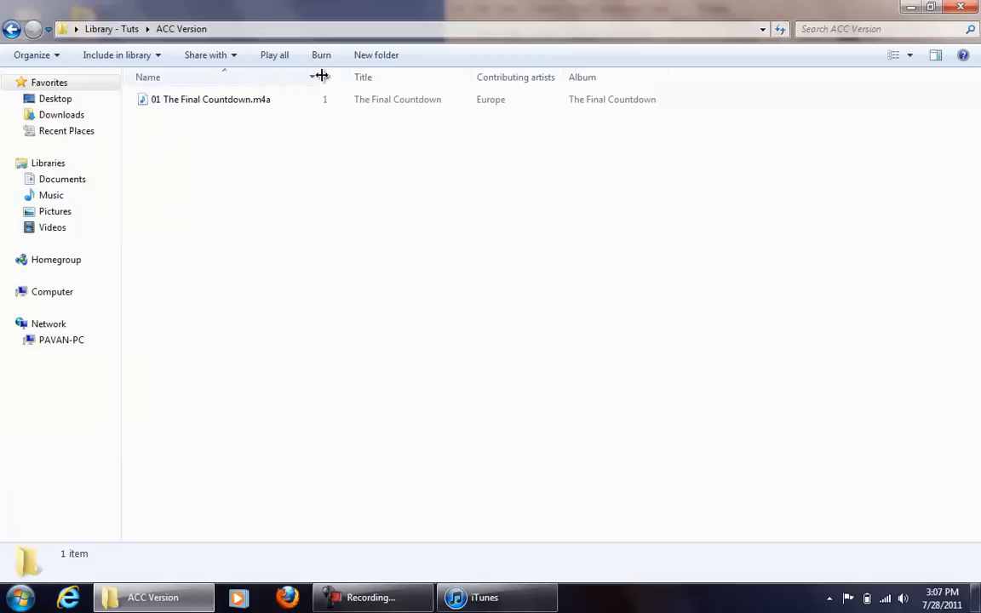
pyautogui.click(271, 102)
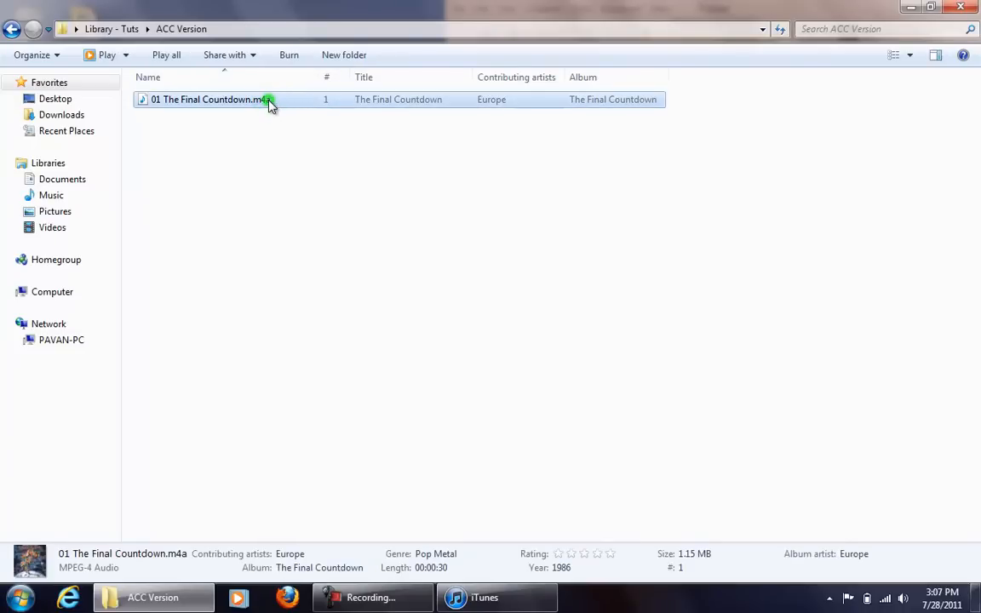
pyautogui.click(270, 101)
pyautogui.click(271, 99)
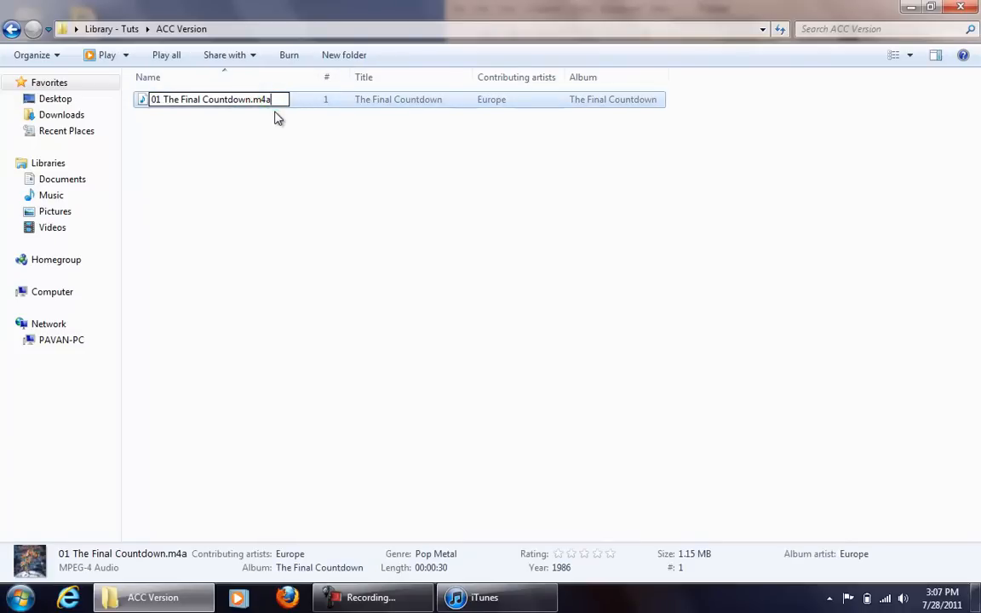
pyautogui.press('BackSpace')
pyautogui.write('r')
pyautogui.press('Return')
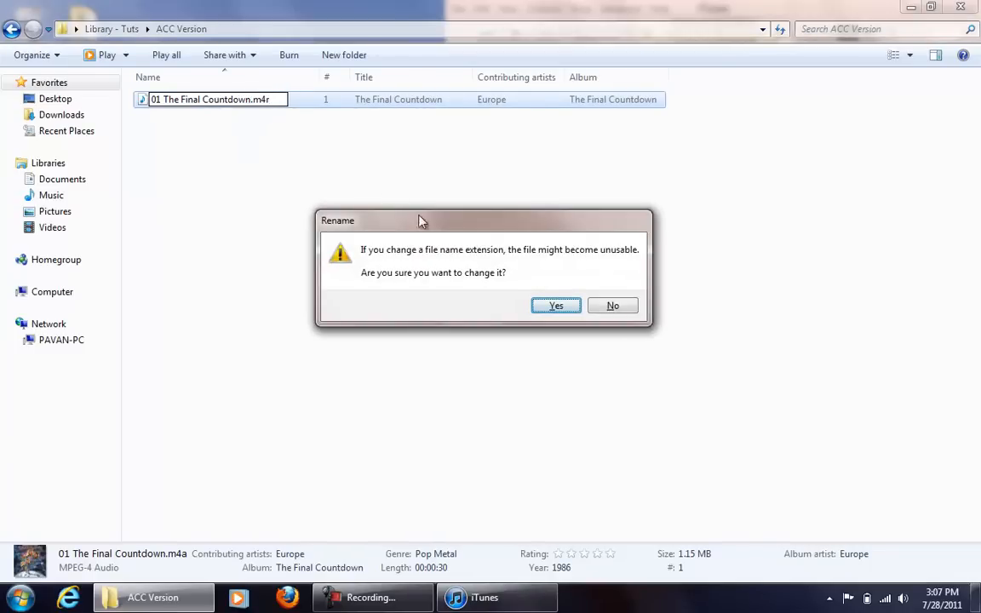
pyautogui.click(555, 307)
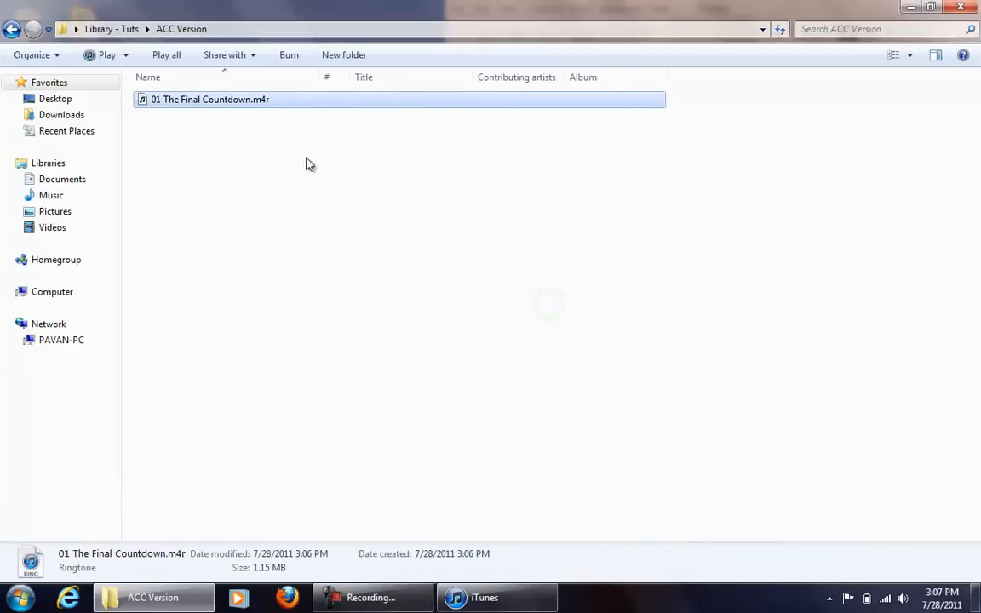
# Add the m4r file from the ACC Version folder to the iTunes library and maximize the iTunes window.
pyautogui.click(272, 164)
pyautogui.moveTo(354, 167); pyautogui.dragTo(230, 94)
pyautogui.moveTo(348, 100); pyautogui.dragTo(532, 151)
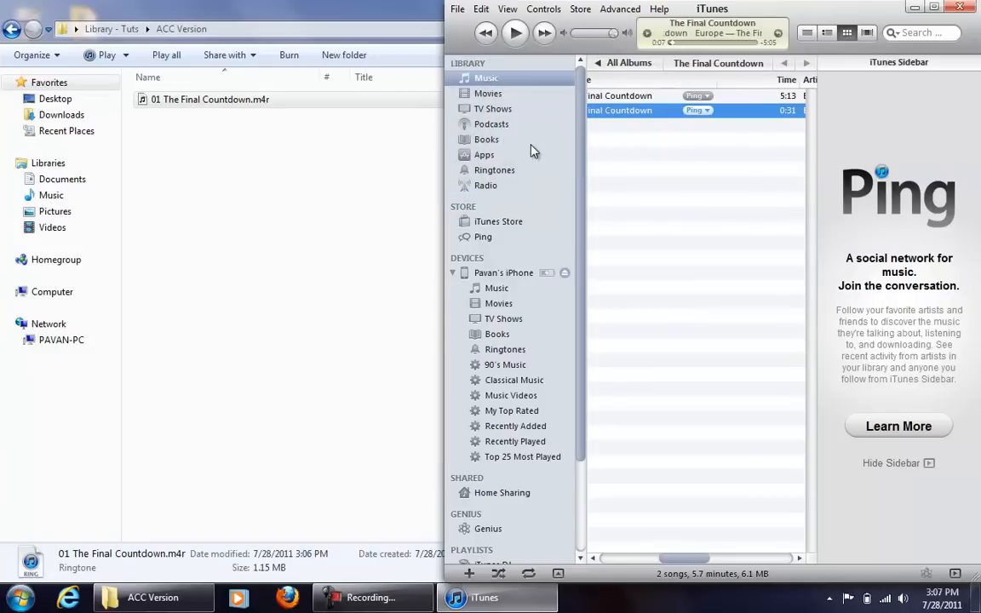
pyautogui.doubleClick(753, 14)
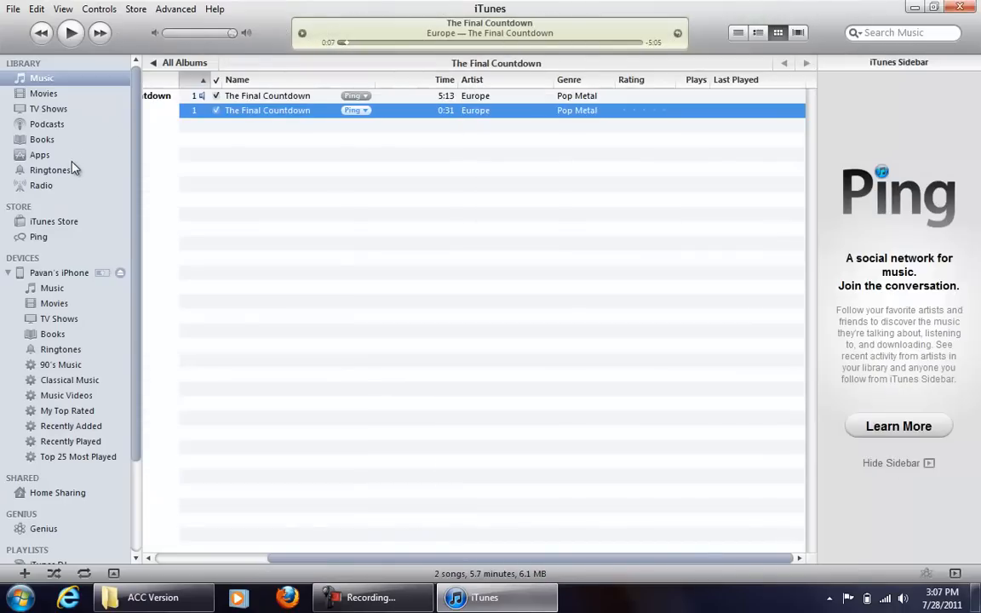
# Open the library's Ringtones list, check the The Final Countdown entry and play it.
pyautogui.click(72, 172)
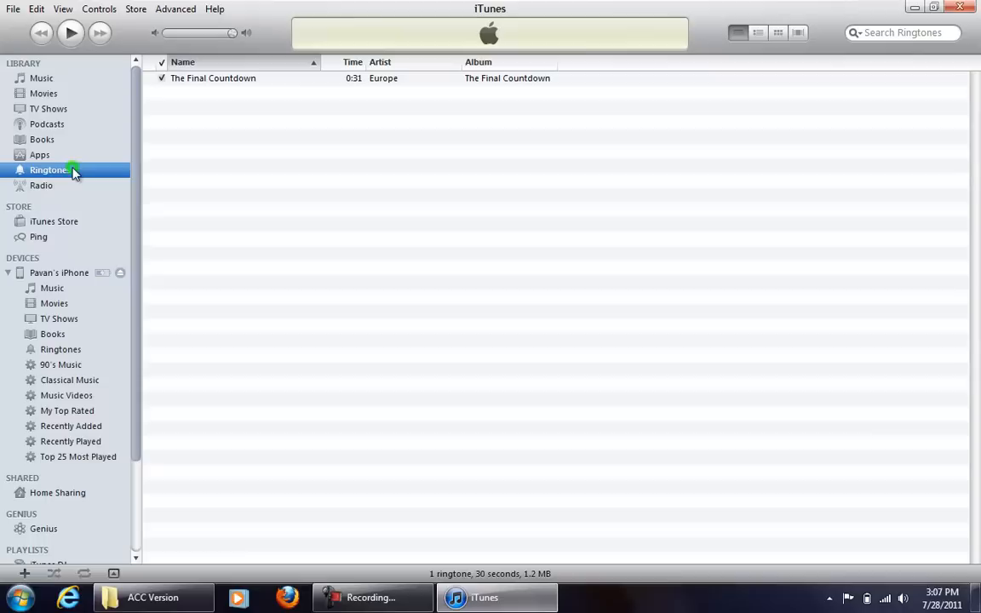
pyautogui.click(214, 79)
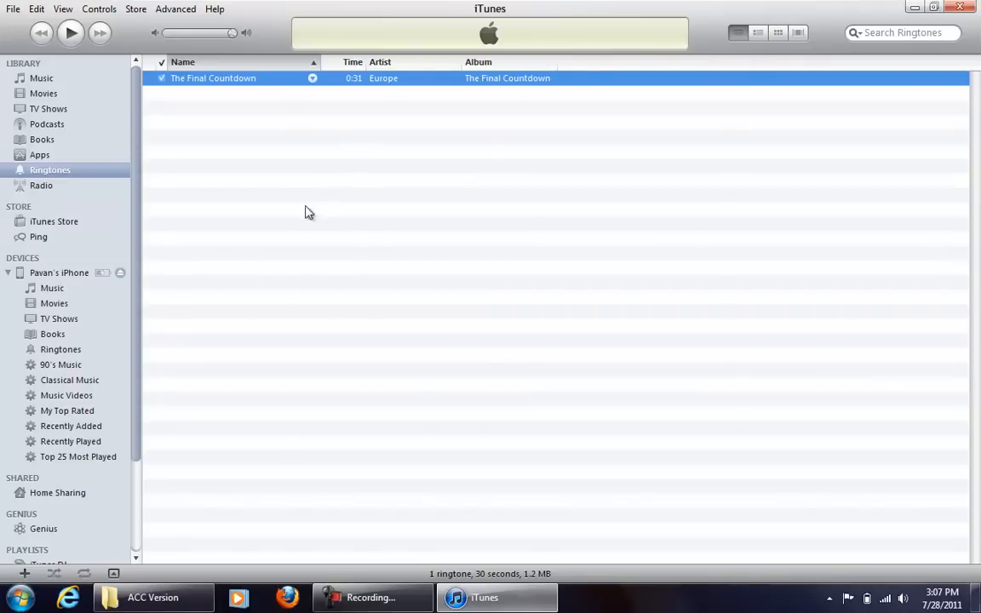
pyautogui.click(85, 171)
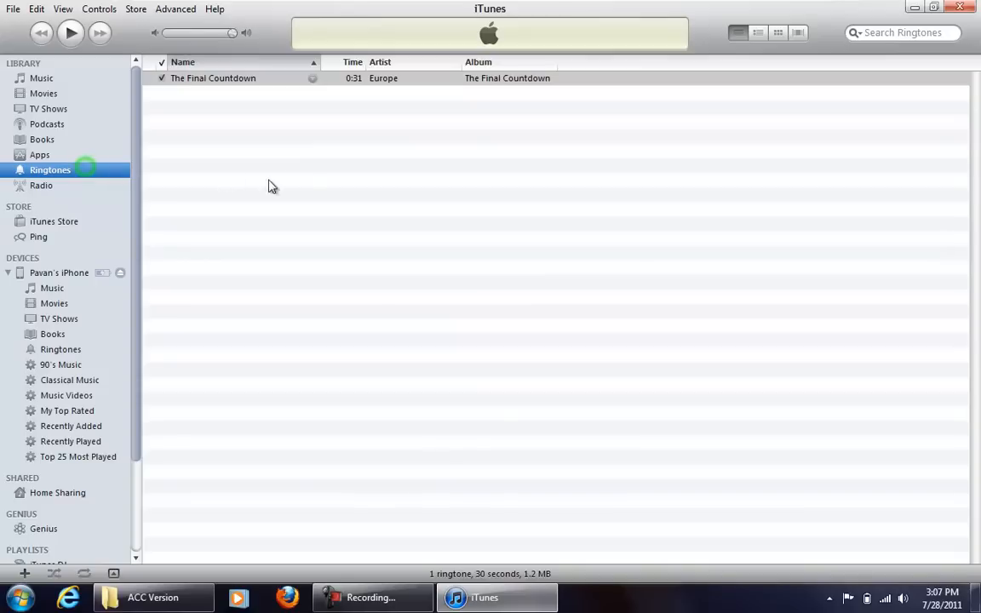
pyautogui.doubleClick(334, 170)
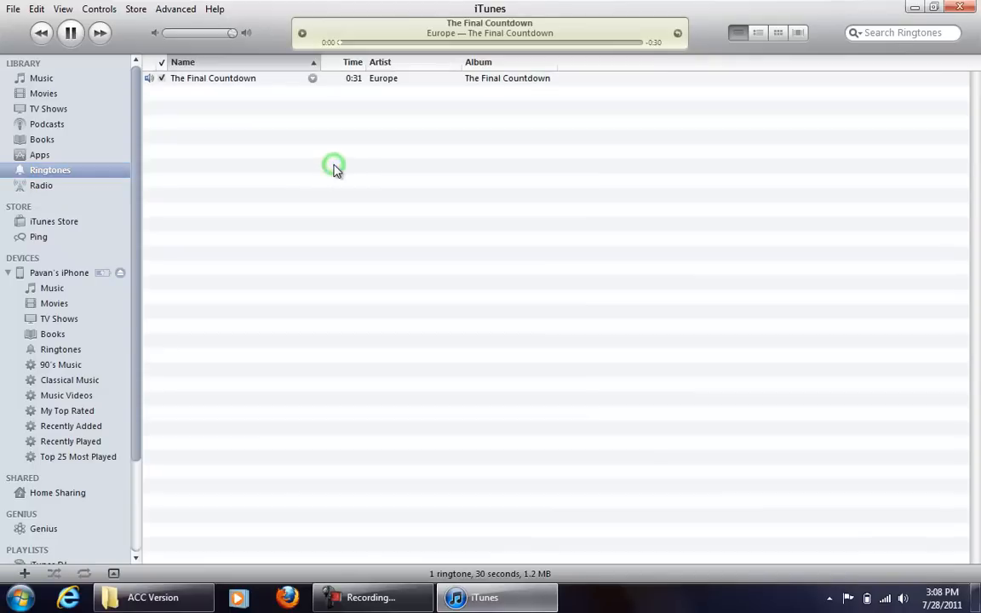